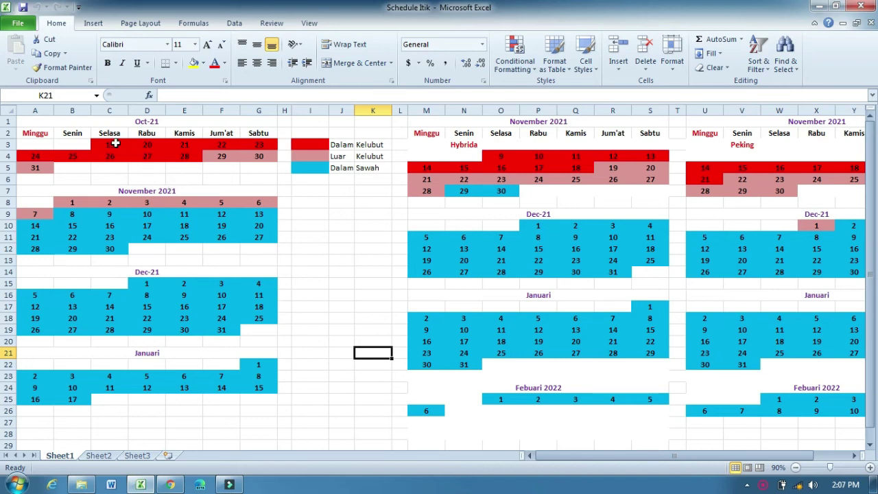
Step: Examine the first schedule's colour-coded phases from 19 October 2021 through the November, December and Januari calendars
{"action": "left_click", "coordinate": [135, 122]}
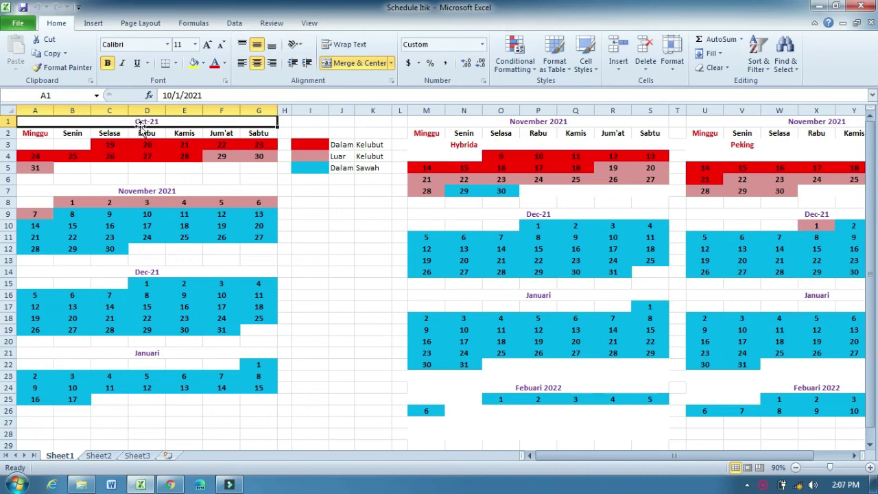
{"action": "left_click", "coordinate": [122, 144]}
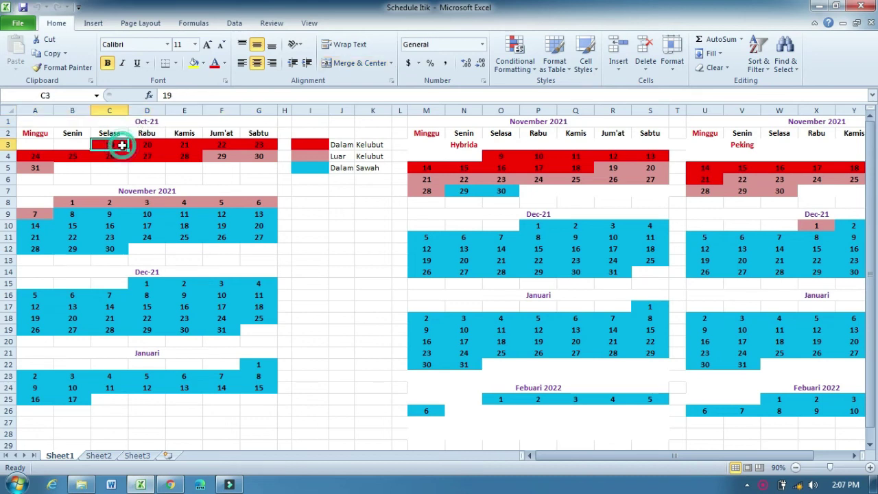
{"action": "left_click", "coordinate": [185, 160]}
{"action": "left_click", "coordinate": [186, 162]}
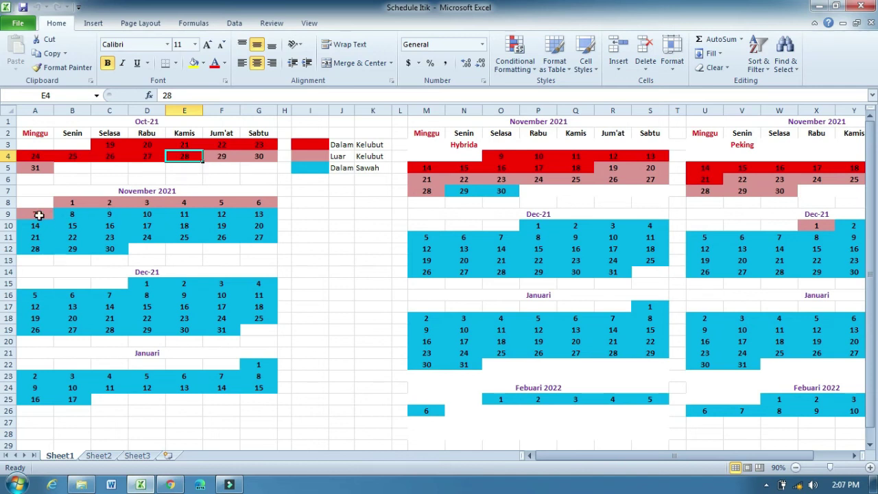
{"action": "left_click", "coordinate": [81, 218]}
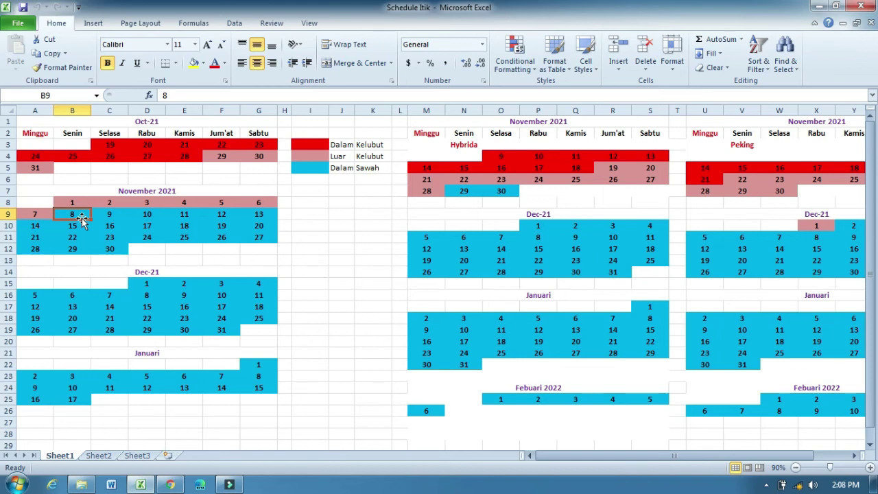
{"action": "left_click", "coordinate": [138, 238]}
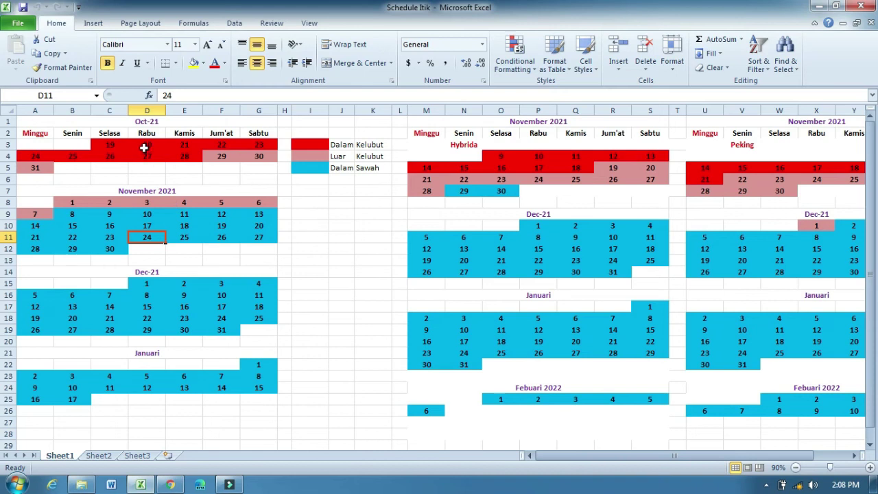
{"action": "left_click", "coordinate": [146, 120]}
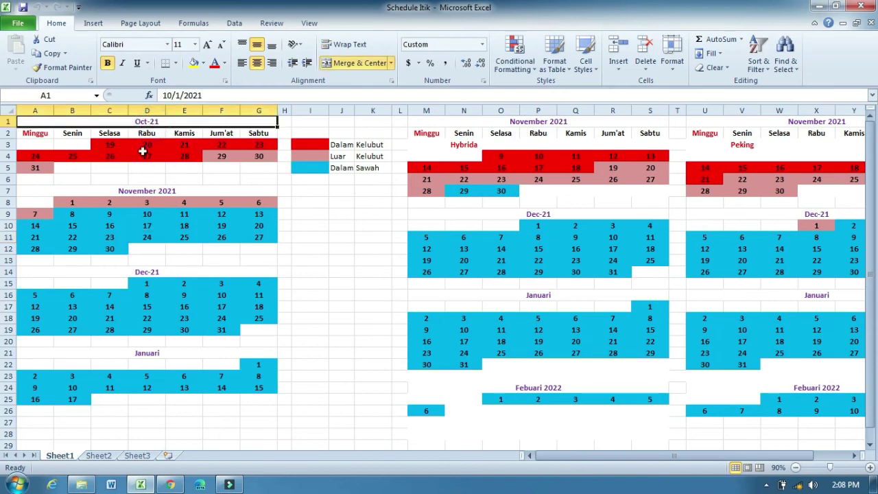
{"action": "left_click", "coordinate": [139, 190]}
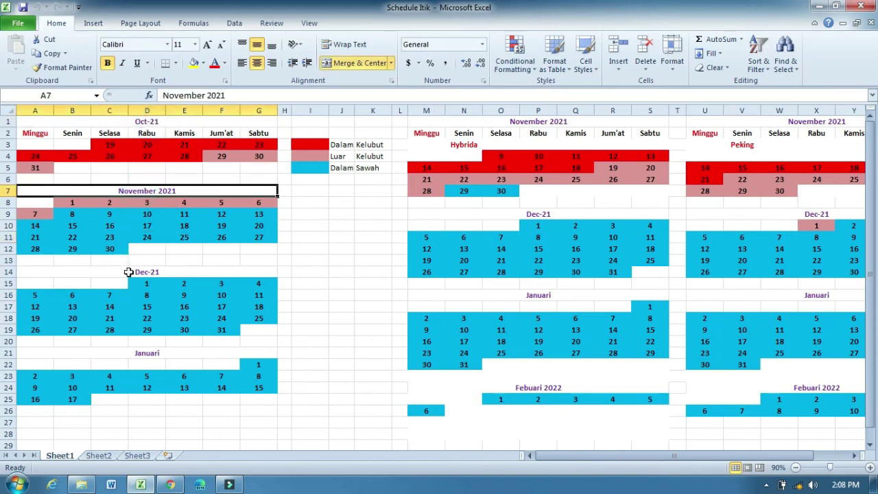
{"action": "left_click", "coordinate": [146, 120]}
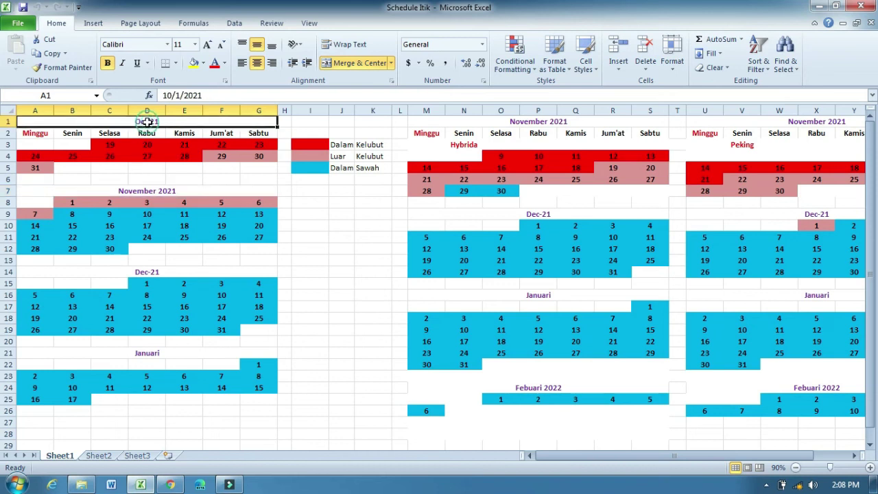
{"action": "left_click", "coordinate": [145, 193]}
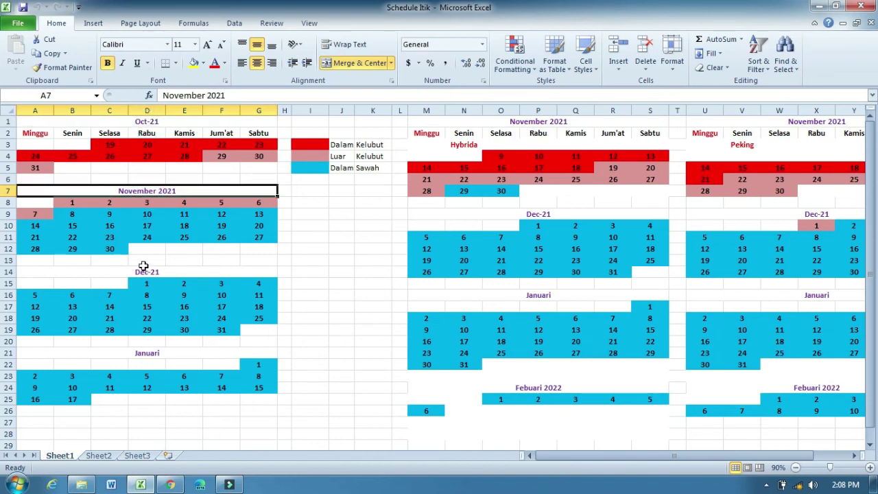
{"action": "left_click", "coordinate": [149, 354]}
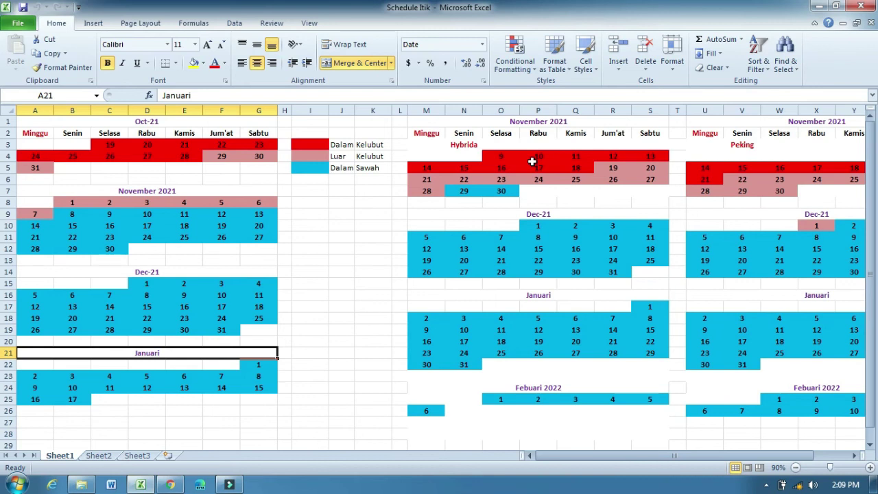
Step: Examine the Hybrida schedule's colour-coded phases from 9 November 2021 through its December, Januari and Febuari 2022 calendars
{"action": "left_click", "coordinate": [527, 123]}
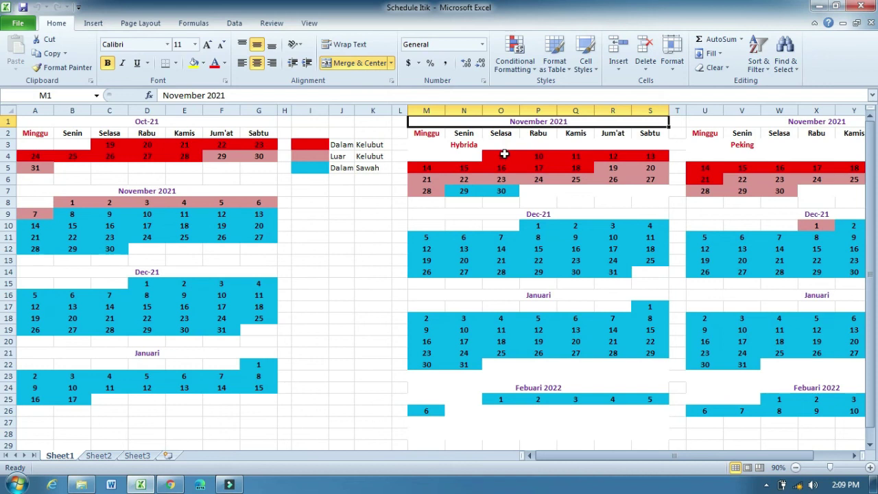
{"action": "left_click", "coordinate": [506, 158]}
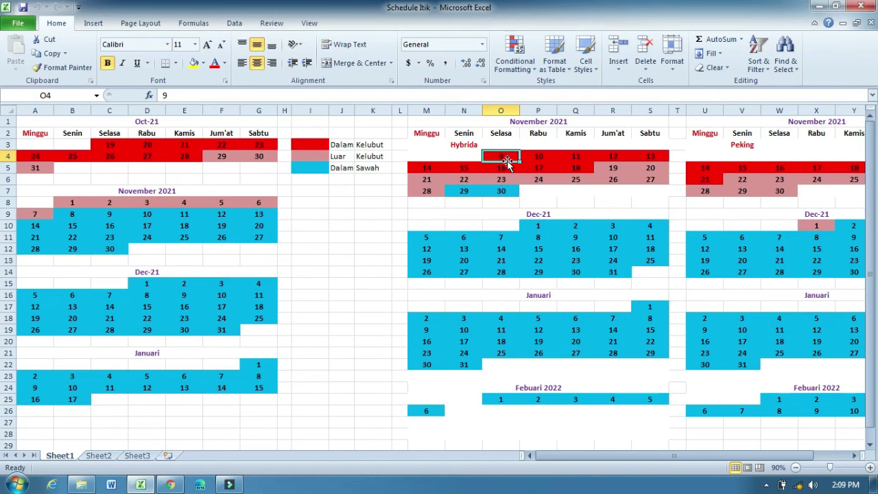
{"action": "left_click", "coordinate": [574, 170]}
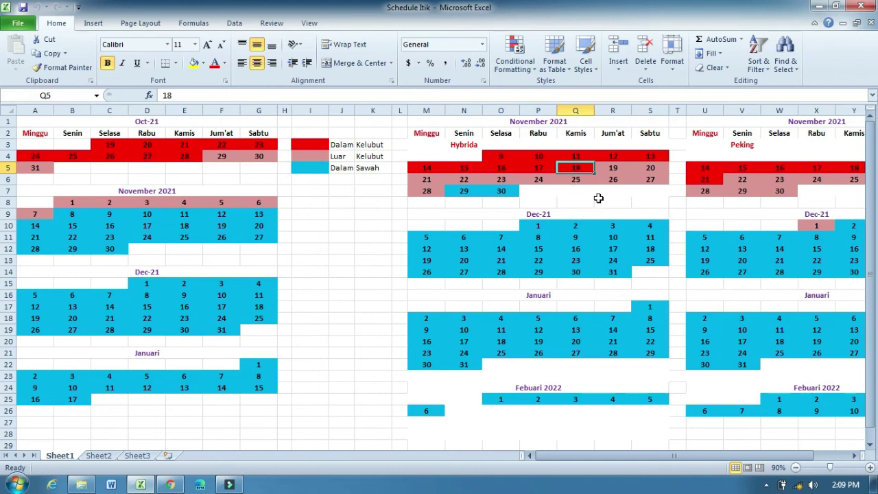
{"action": "left_click", "coordinate": [603, 168]}
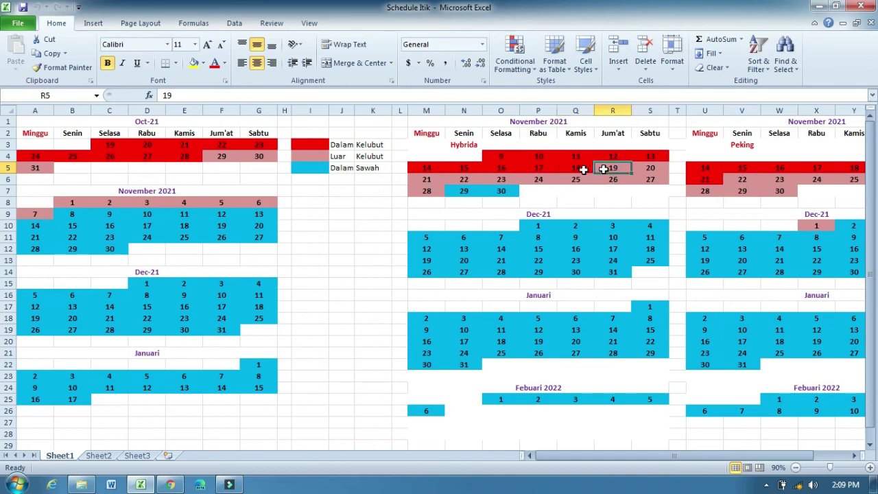
{"action": "left_click", "coordinate": [427, 190]}
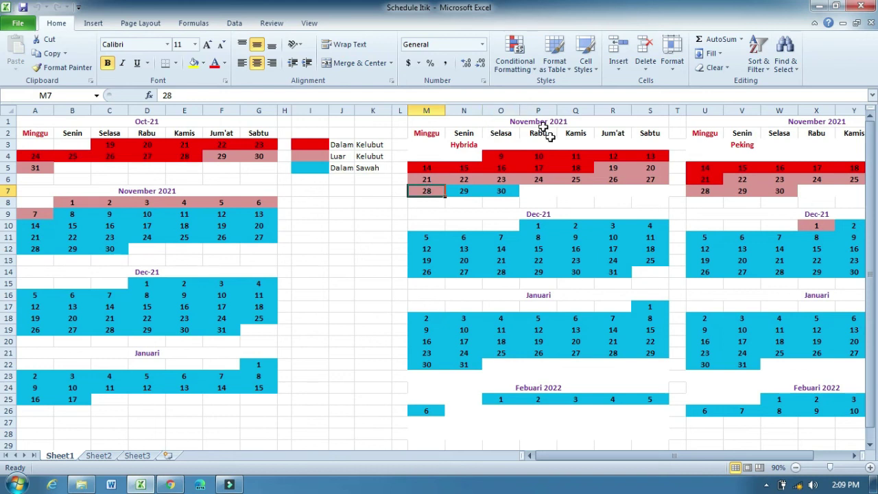
{"action": "left_click", "coordinate": [542, 179]}
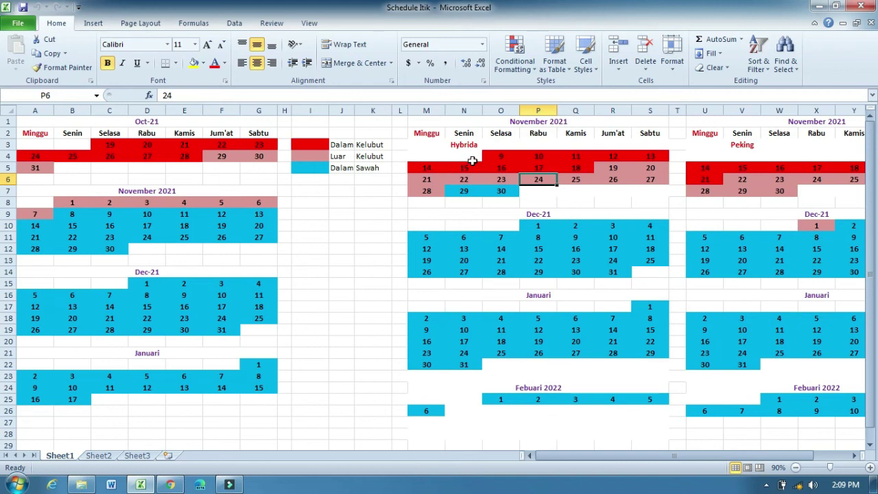
{"action": "left_click", "coordinate": [502, 158]}
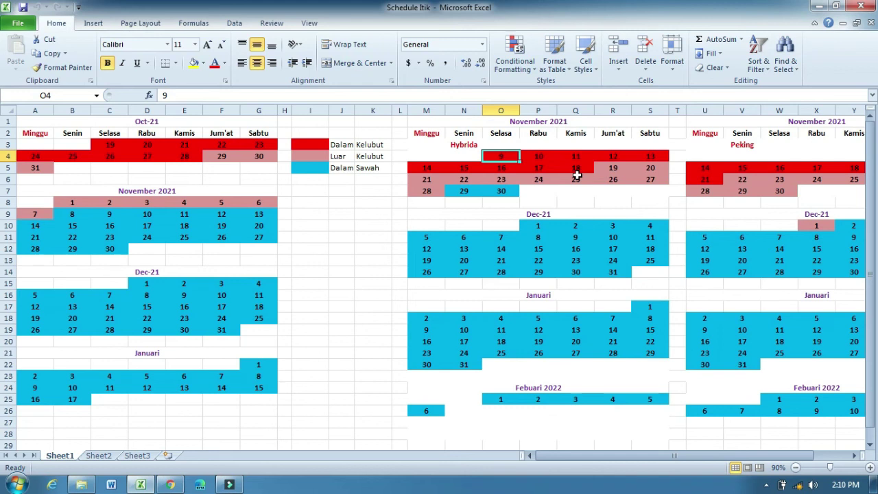
{"action": "left_click", "coordinate": [610, 170]}
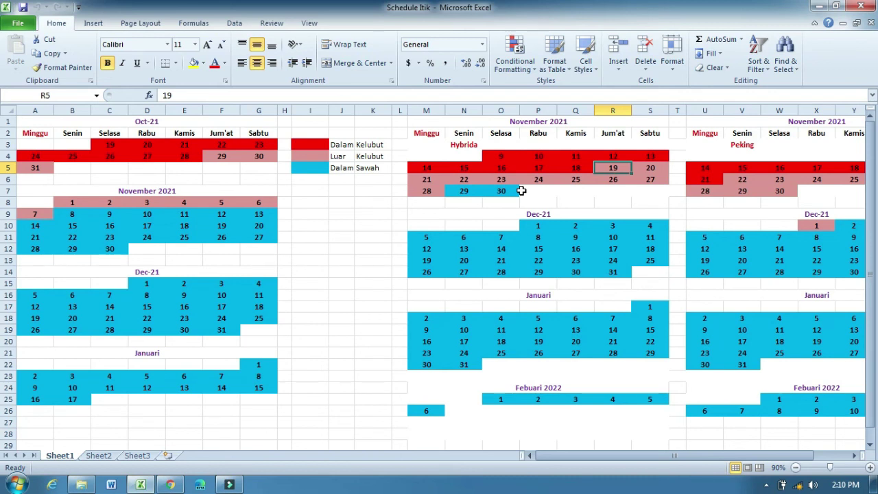
{"action": "left_click", "coordinate": [468, 193]}
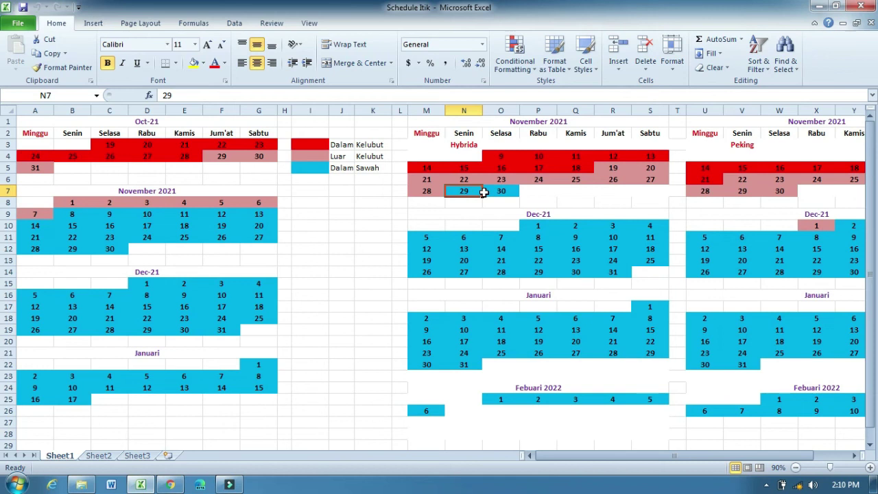
{"action": "left_click", "coordinate": [521, 235]}
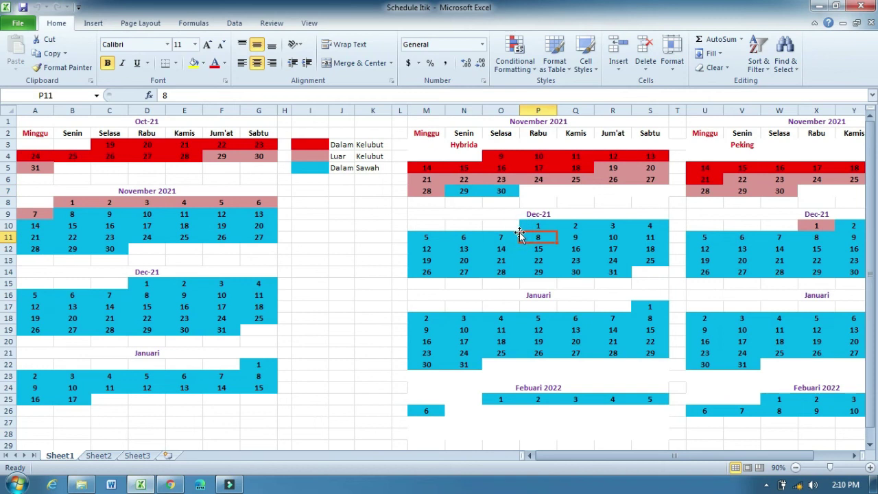
{"action": "left_click", "coordinate": [533, 329]}
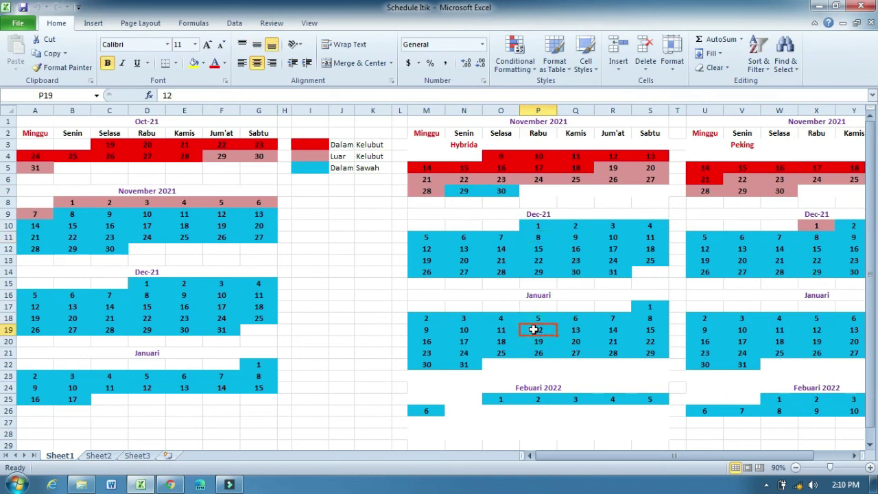
{"action": "left_click", "coordinate": [535, 396]}
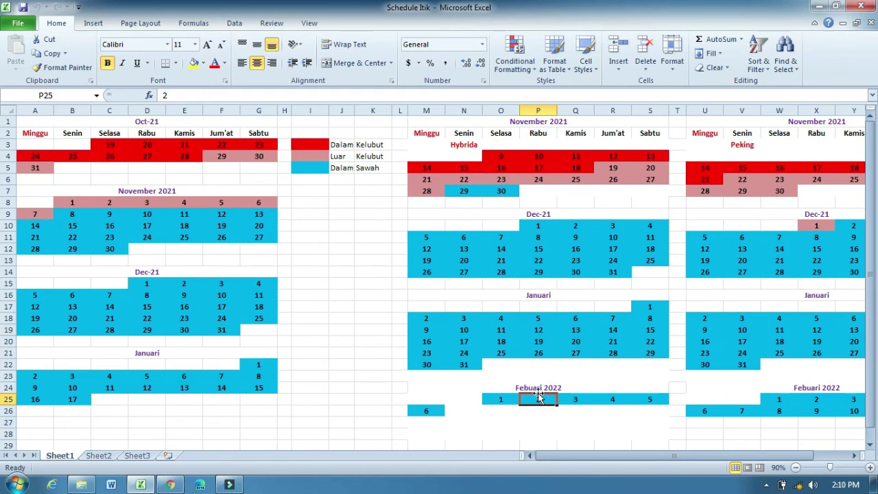
{"action": "left_click", "coordinate": [464, 414]}
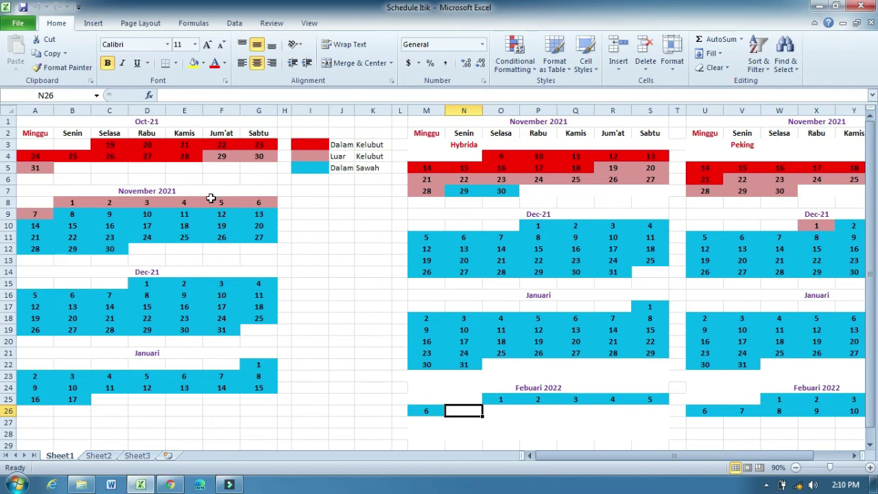
Step: Compare the 24 November 2021 phase across the first, Hybrida and Peking schedules, including the Peking calendar's red dates
{"action": "left_click", "coordinate": [156, 236]}
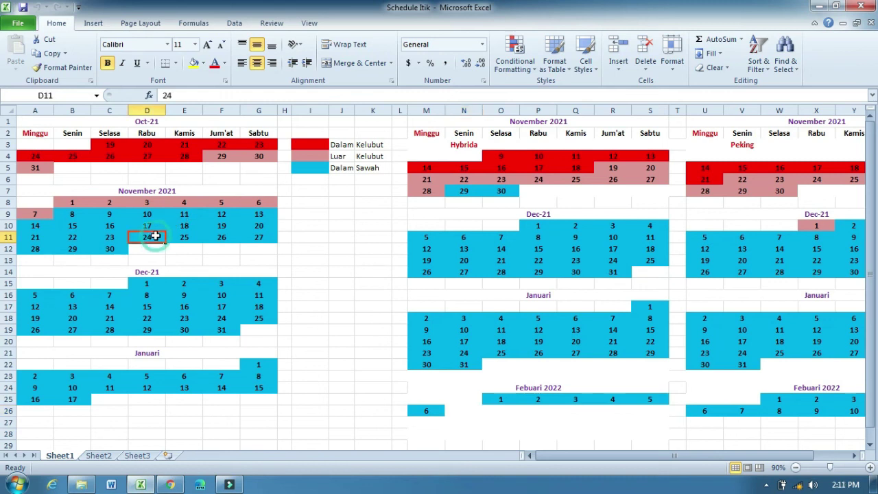
{"action": "left_click", "coordinate": [538, 179]}
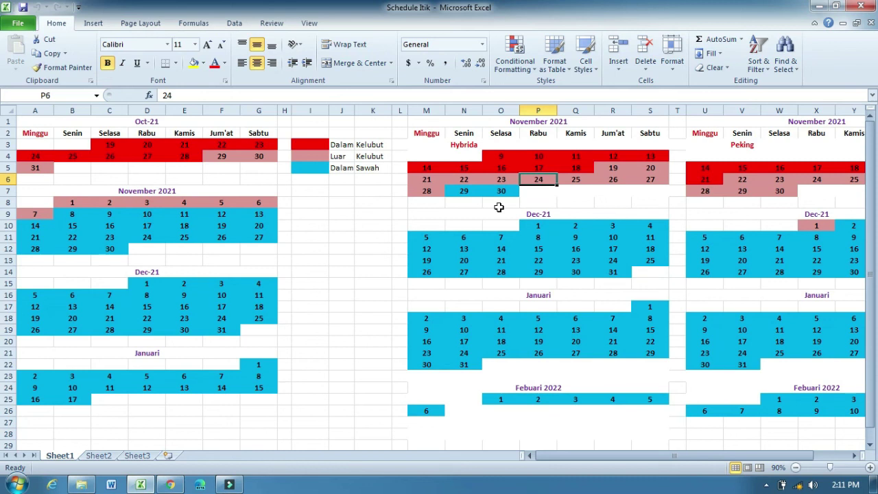
{"action": "left_click", "coordinate": [465, 145]}
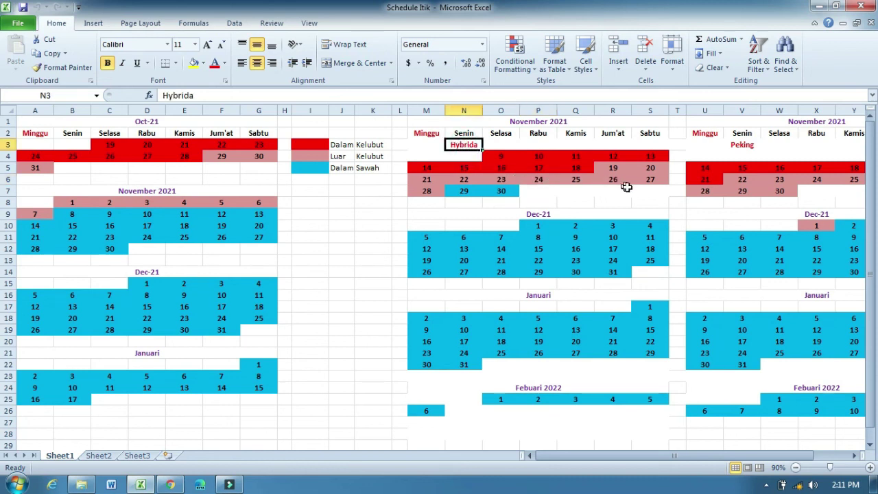
{"action": "left_click", "coordinate": [736, 148]}
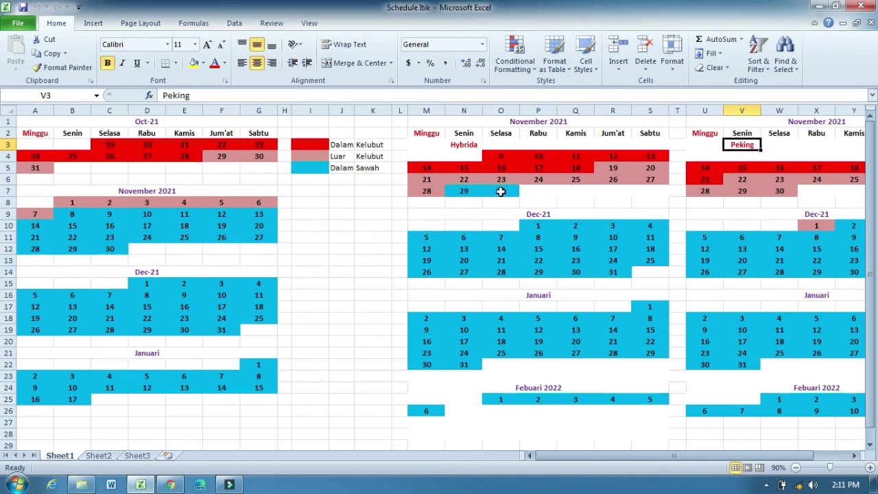
{"action": "left_click", "coordinate": [703, 169]}
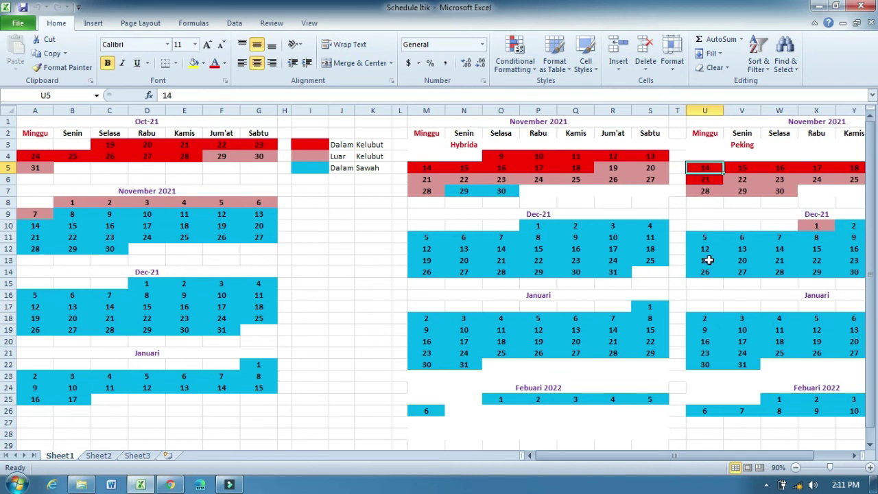
{"action": "left_click", "coordinate": [856, 456]}
{"action": "left_click", "coordinate": [857, 455]}
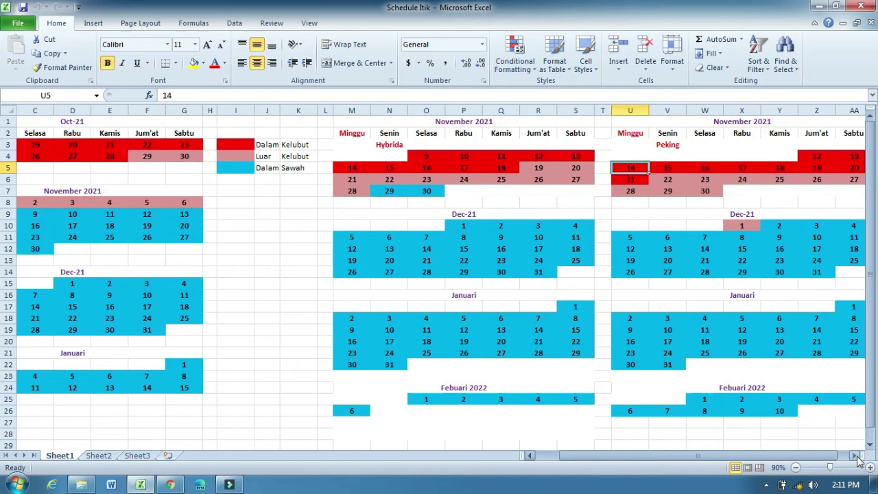
{"action": "left_click", "coordinate": [744, 182]}
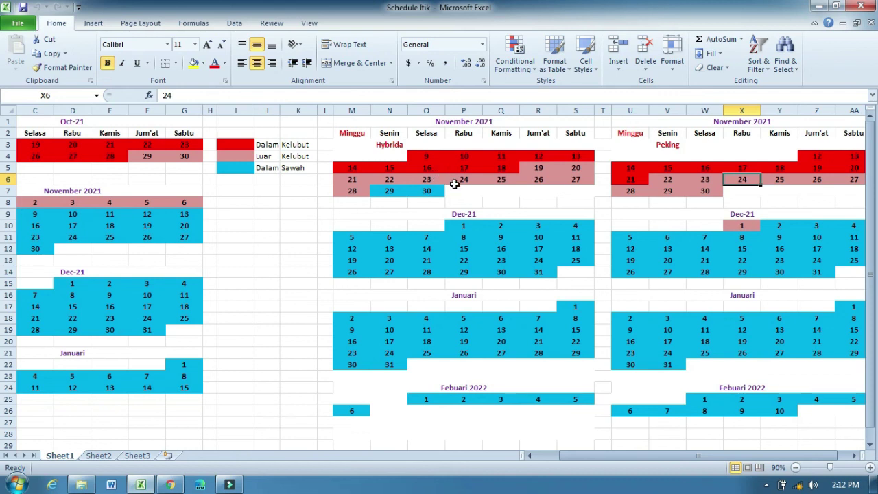
{"action": "left_click", "coordinate": [459, 181]}
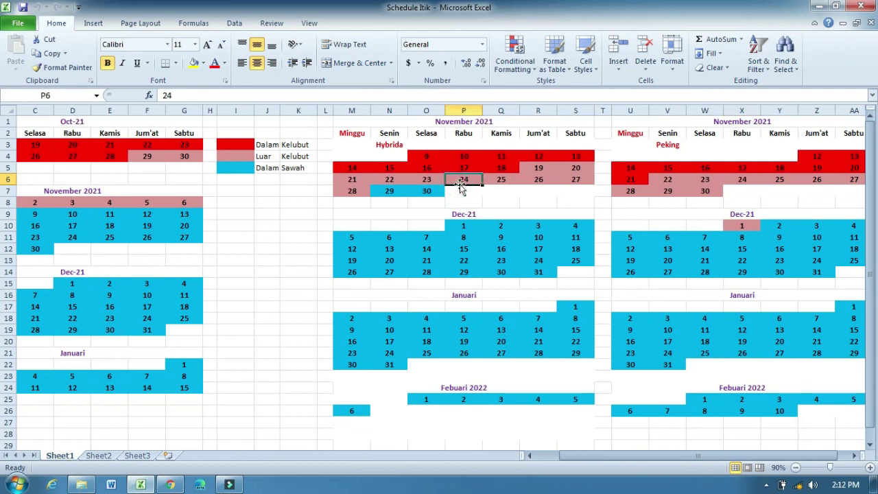
{"action": "left_click", "coordinate": [736, 179]}
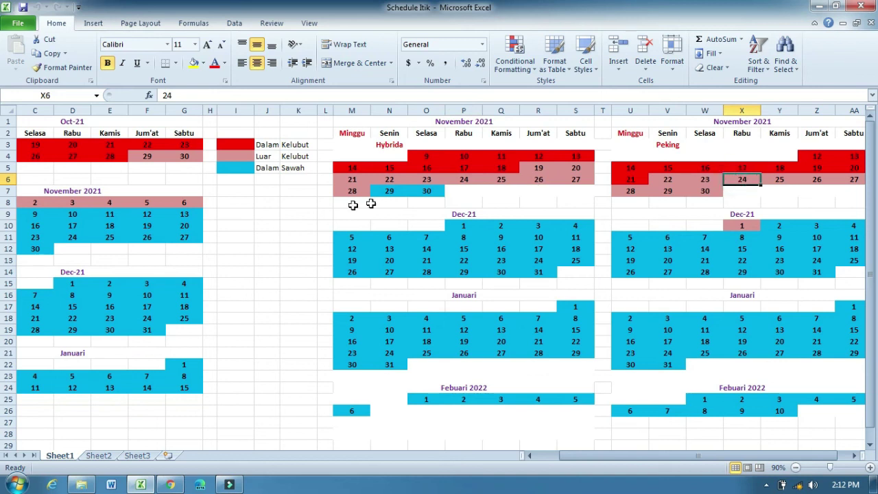
{"action": "left_click", "coordinate": [131, 234]}
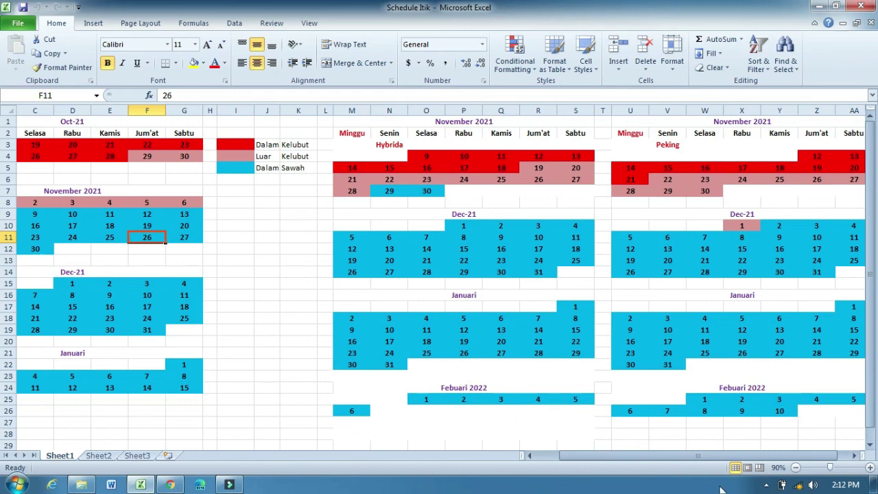
{"action": "left_click", "coordinate": [767, 484]}
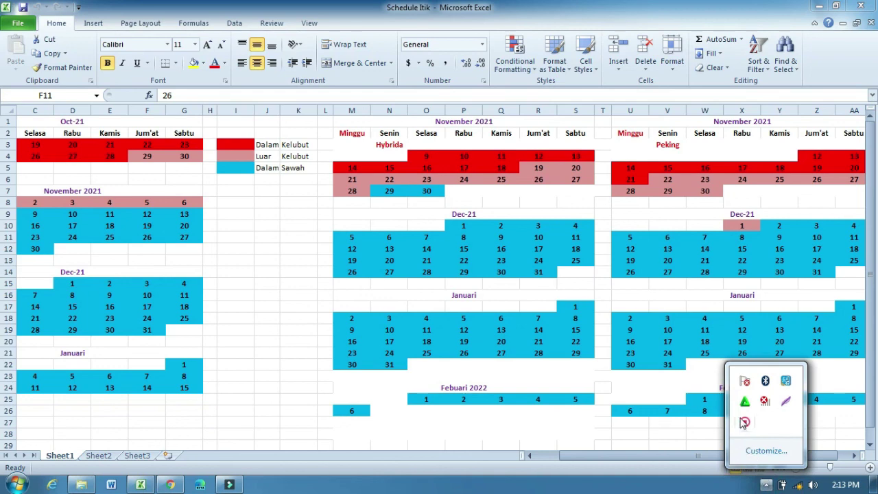